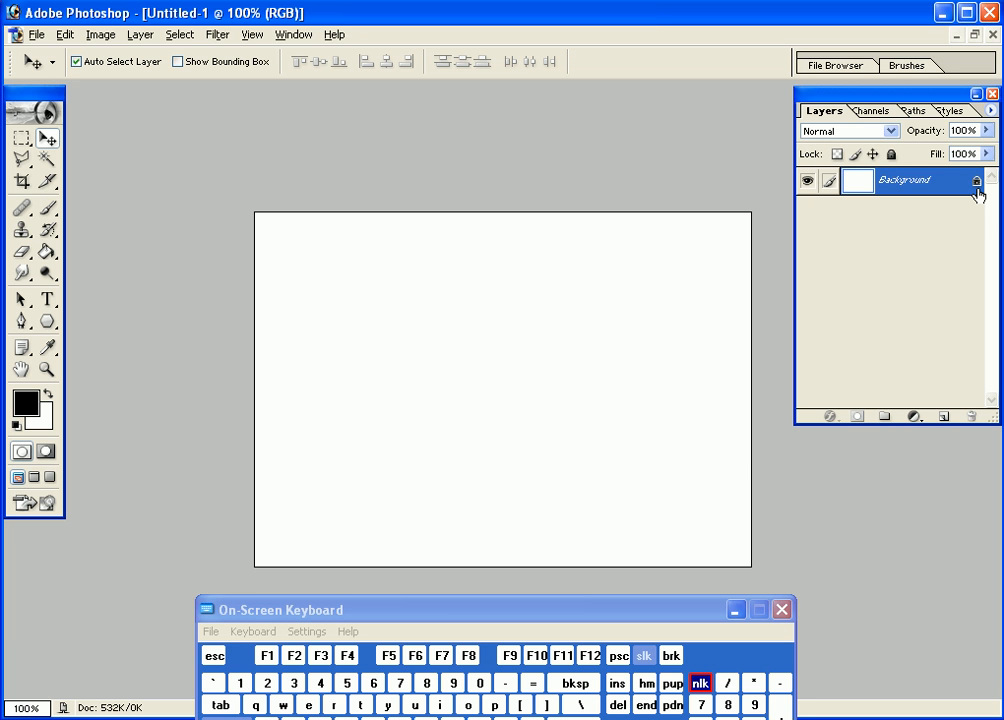
- Add an empty layer above the Background and convert the locked Background into a regular layer named Layer 0
mouse_move(978, 194)
click(943, 416)
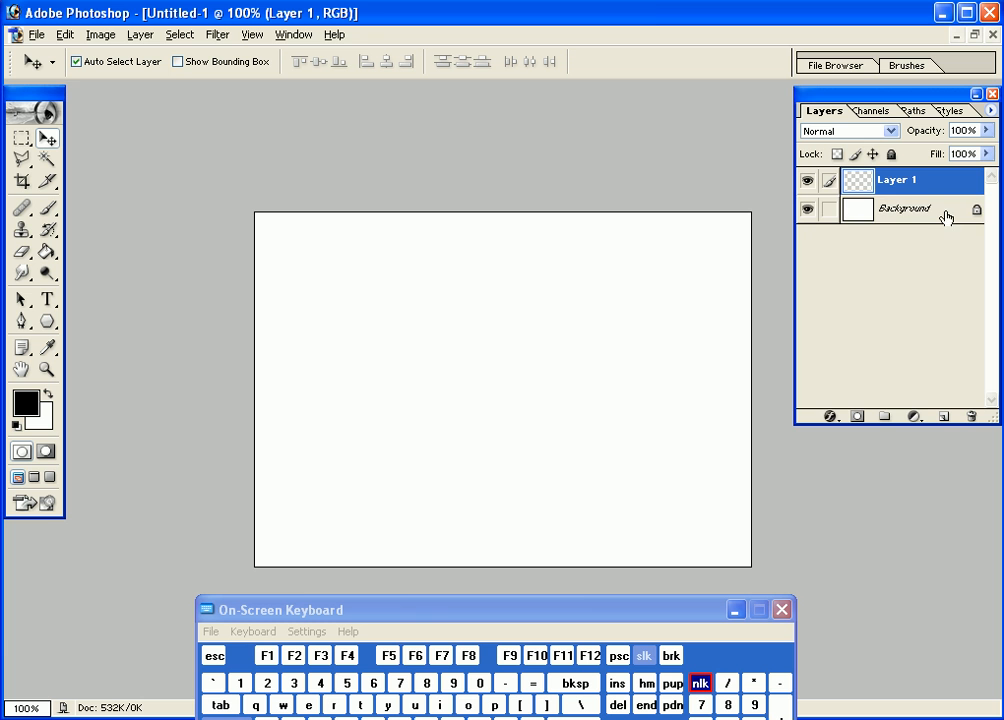
mouse_move(946, 217)
mouse_down()
mouse_move(945, 179)
mouse_move(950, 231)
mouse_up()
double_click(938, 225)
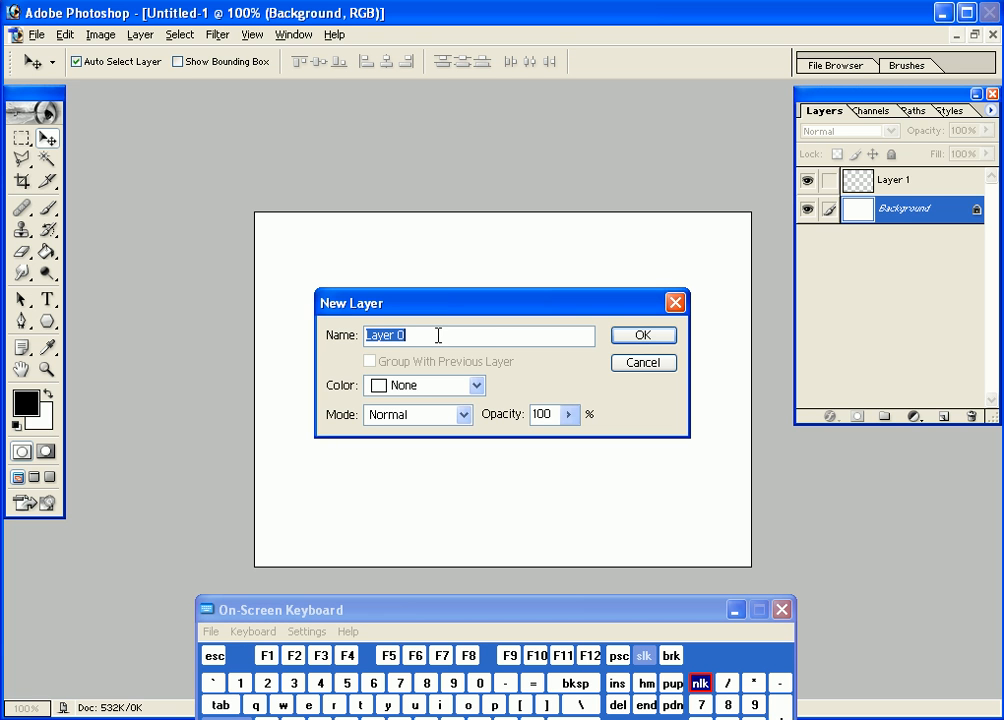
click(648, 338)
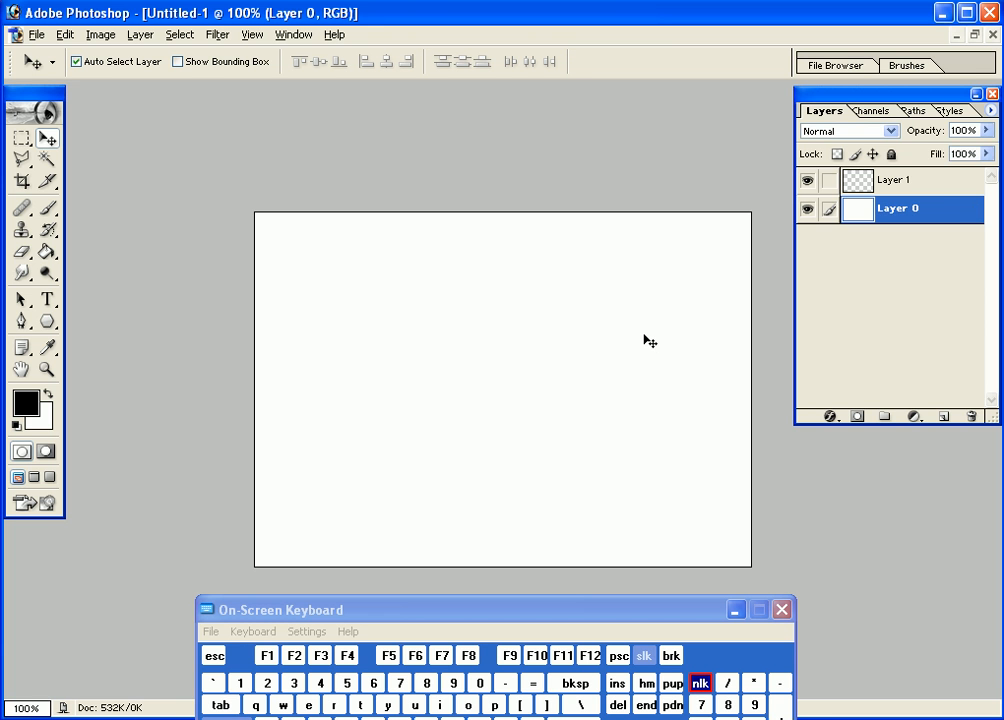
- Delete the empty Layer 1
drag(948, 184, 937, 228)
drag(939, 179, 969, 413)
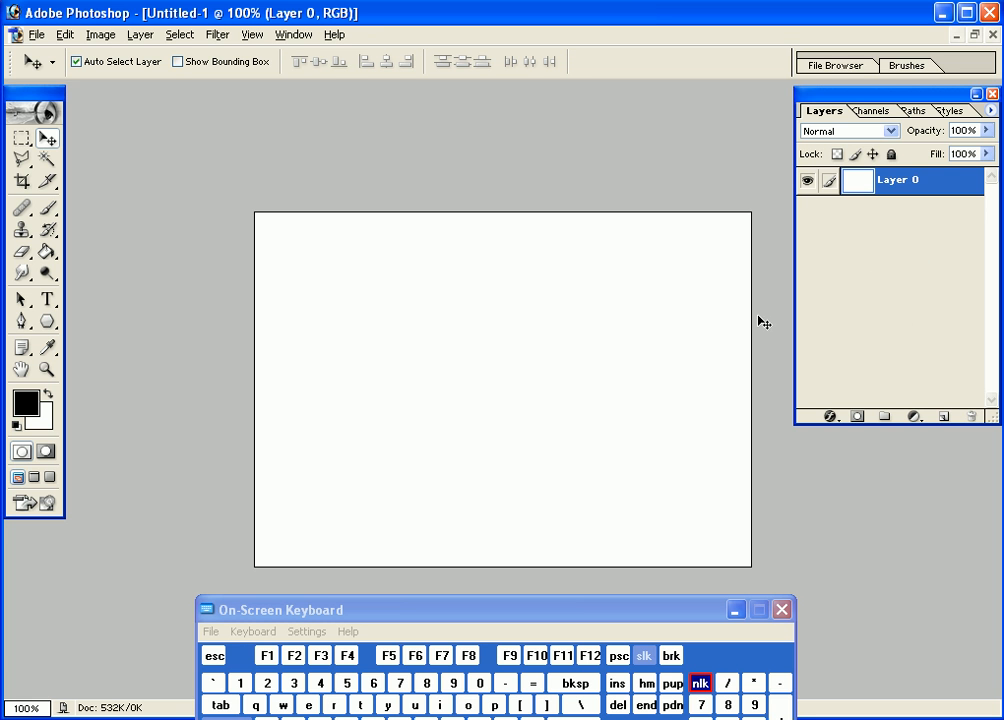
- Add a Pattern Overlay effect to Layer 0 and reset the available patterns to the default set
click(831, 416)
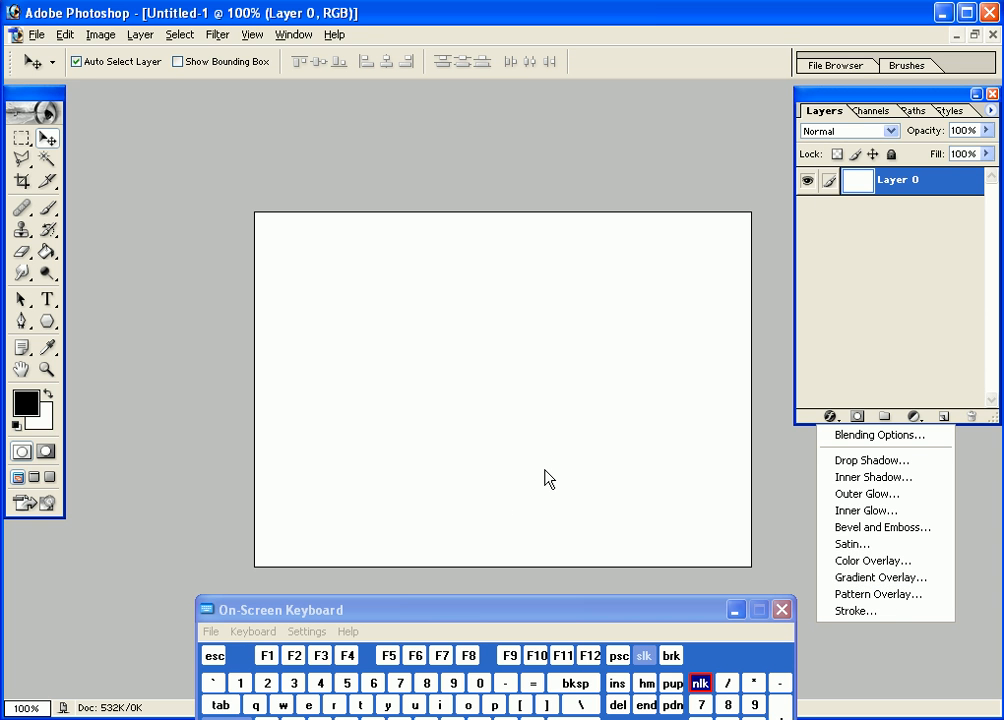
click(873, 596)
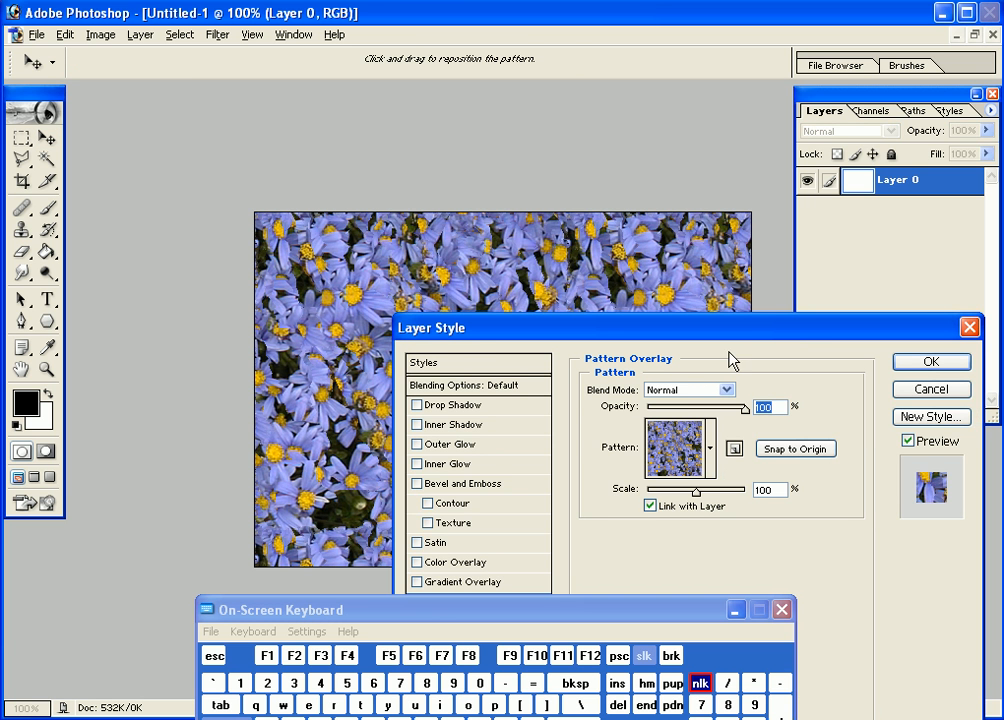
drag(736, 228, 749, 149)
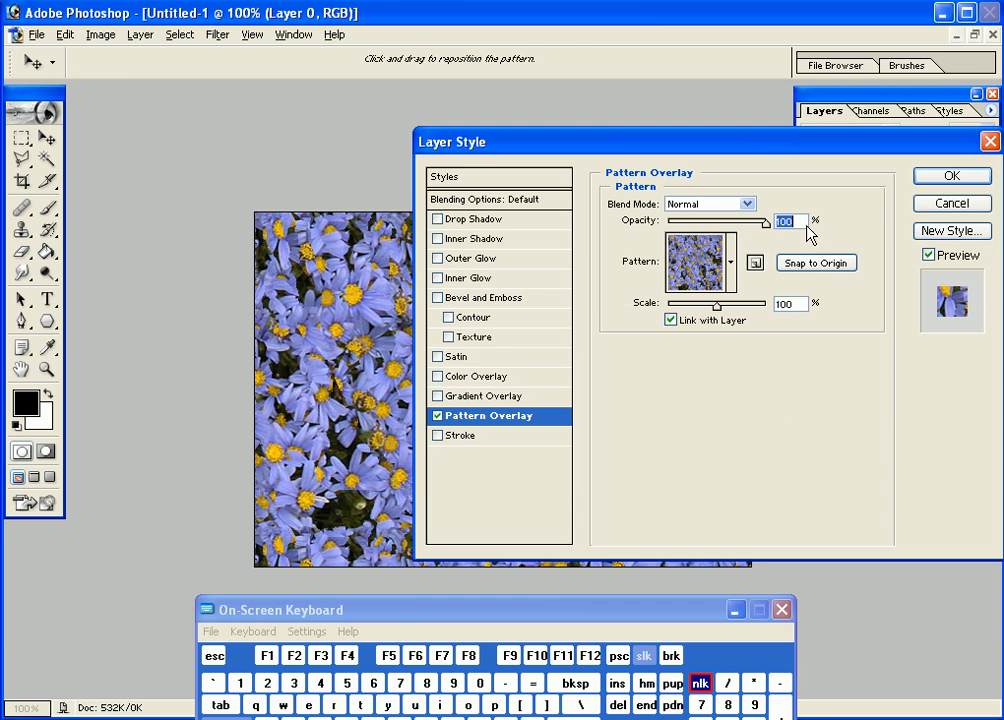
click(731, 263)
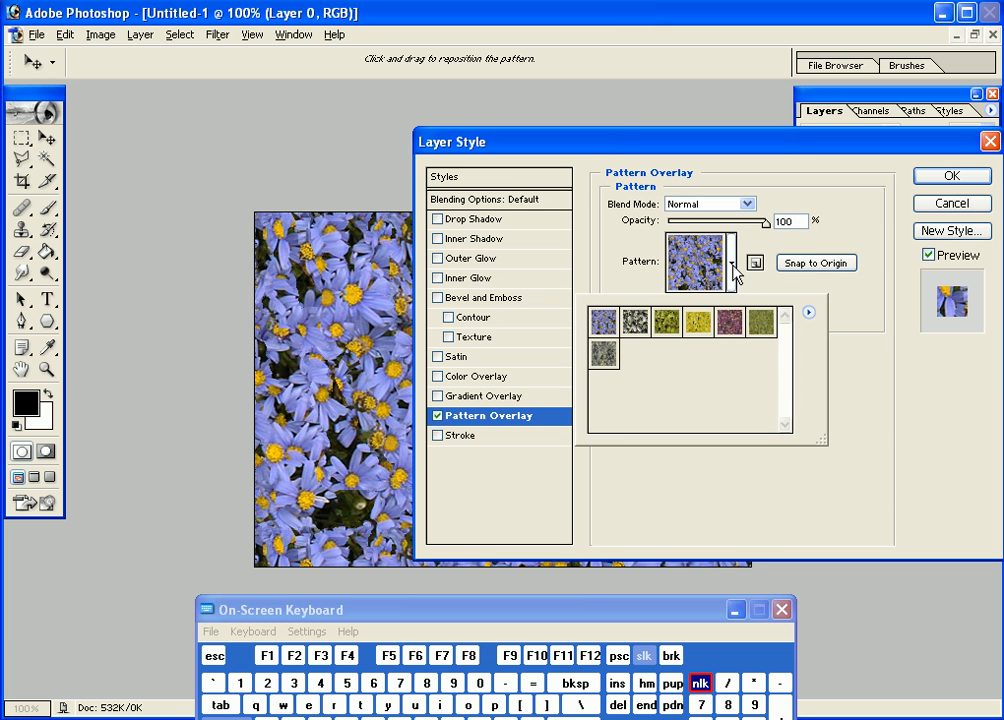
click(808, 315)
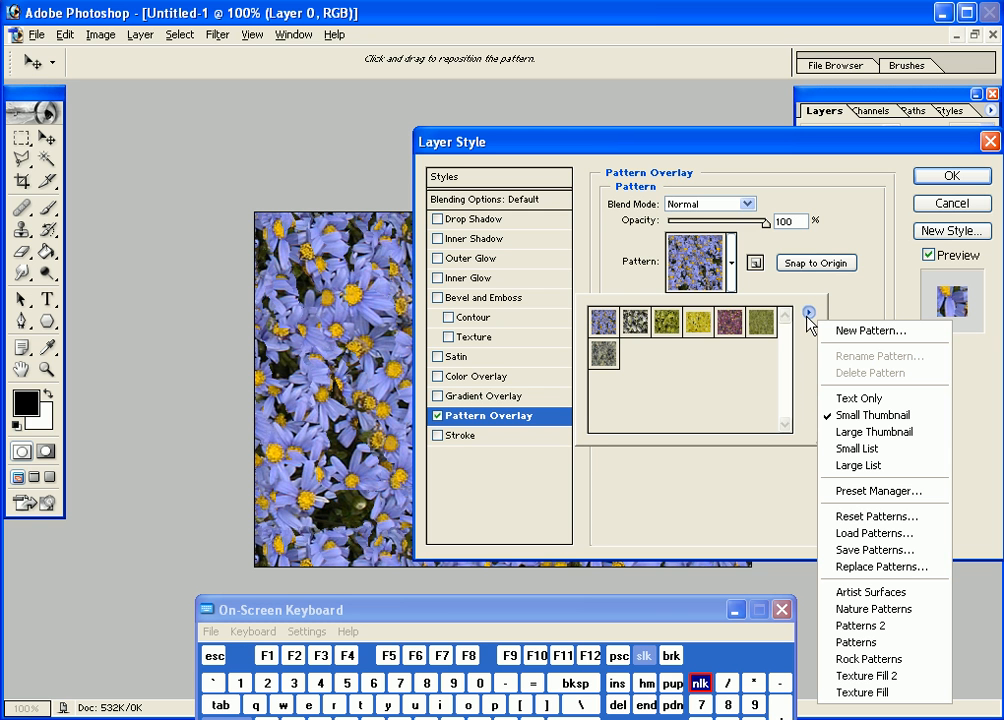
click(929, 516)
click(428, 294)
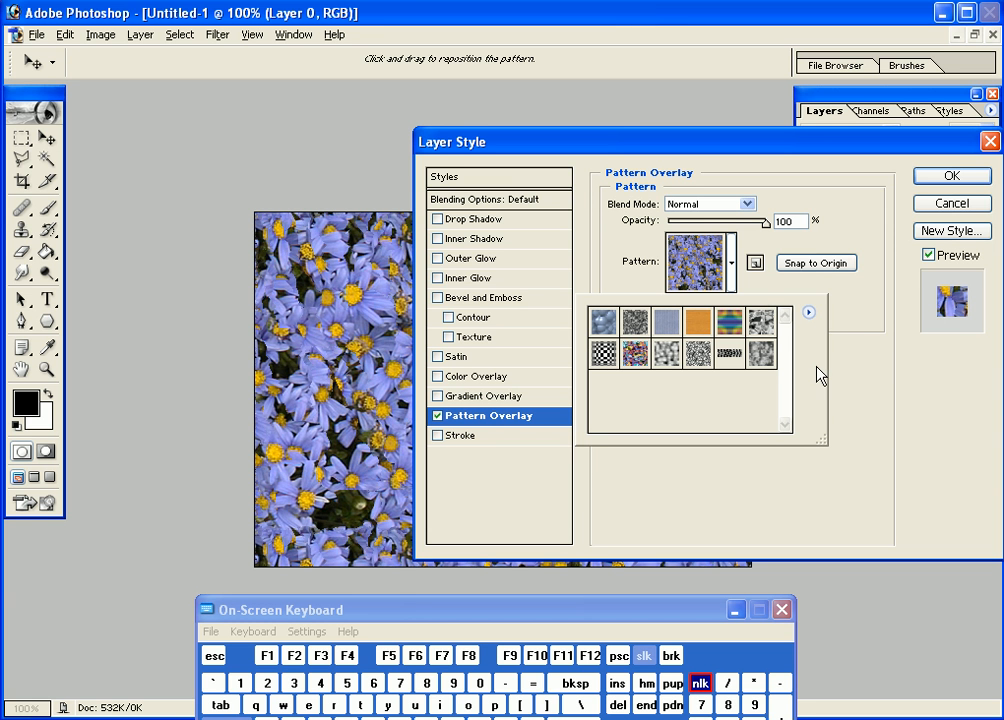
- Replace the current patterns with the Nature Patterns set and apply its green grass pattern as Layer 0's overlay
click(809, 314)
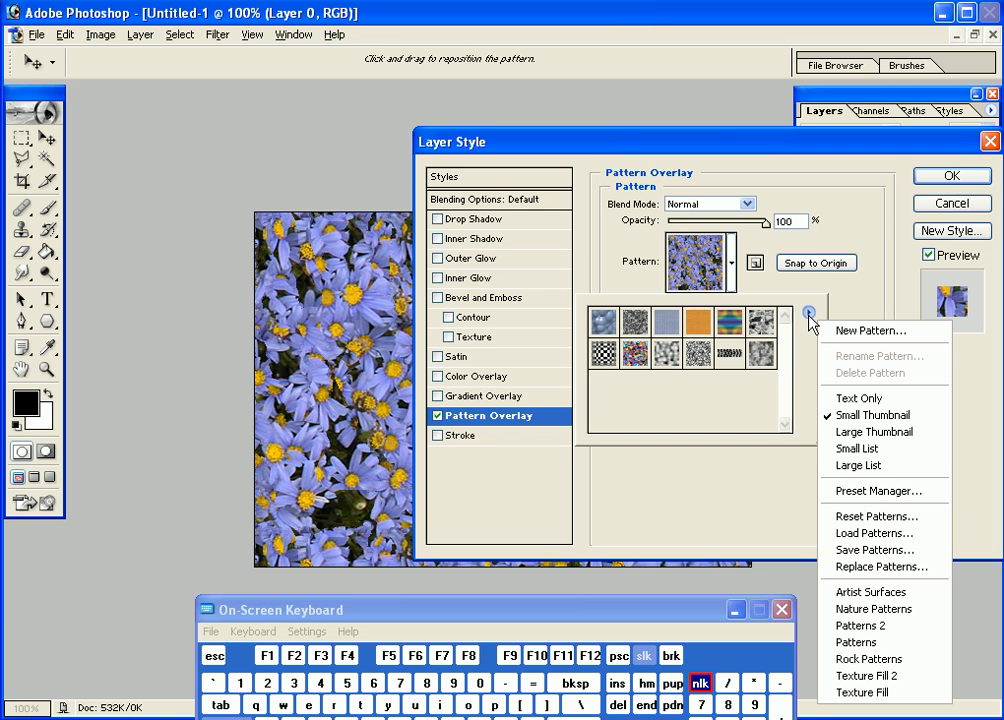
click(924, 617)
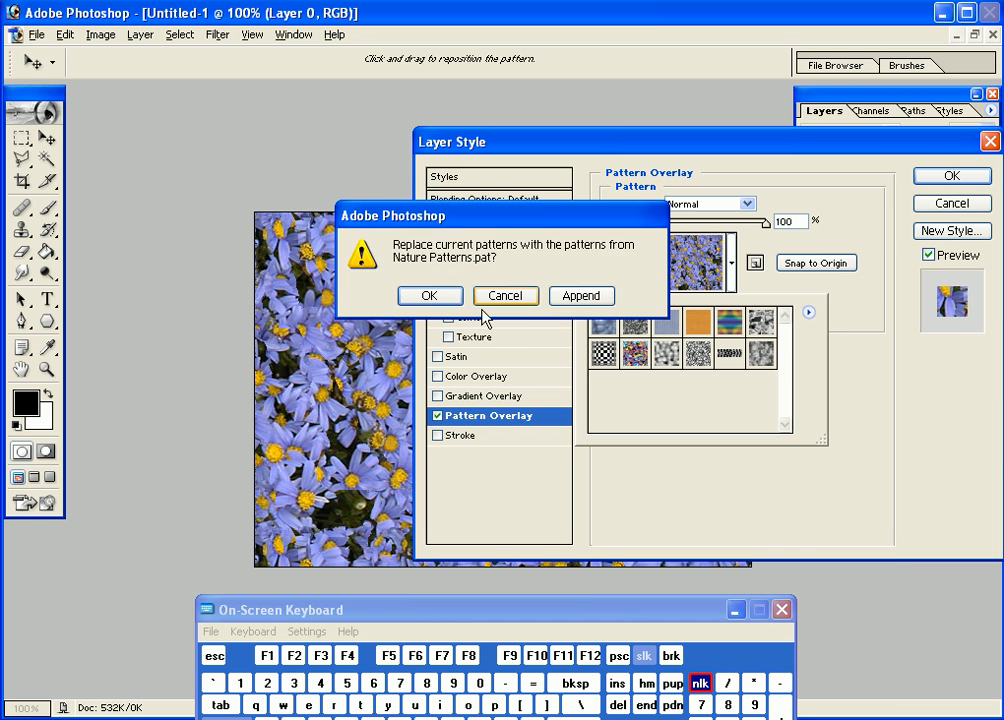
click(424, 295)
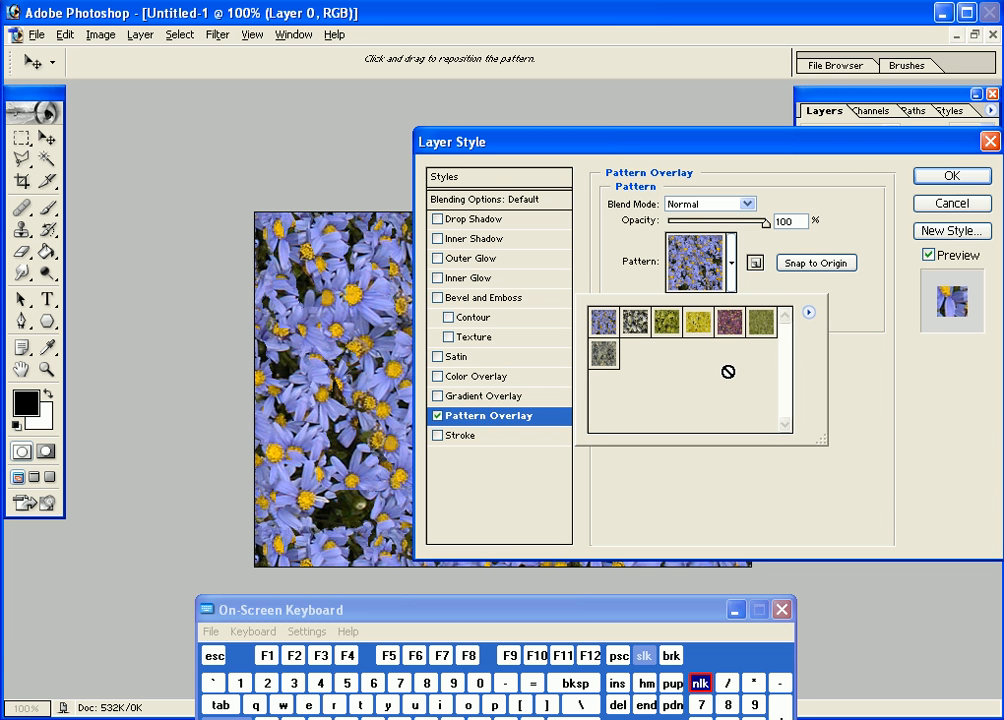
click(762, 322)
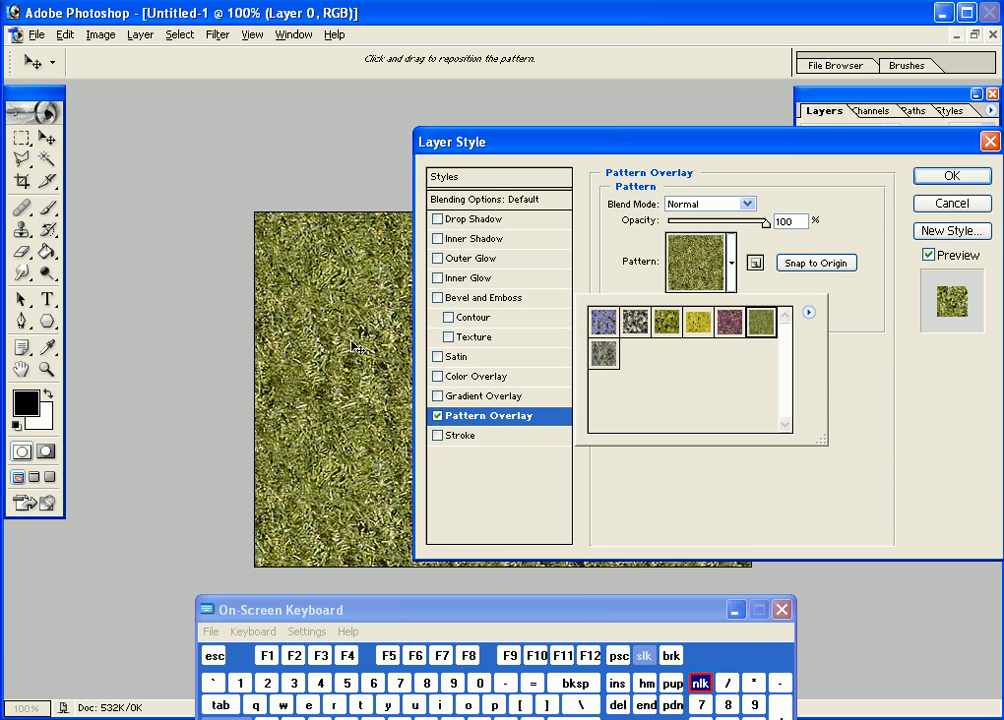
click(953, 177)
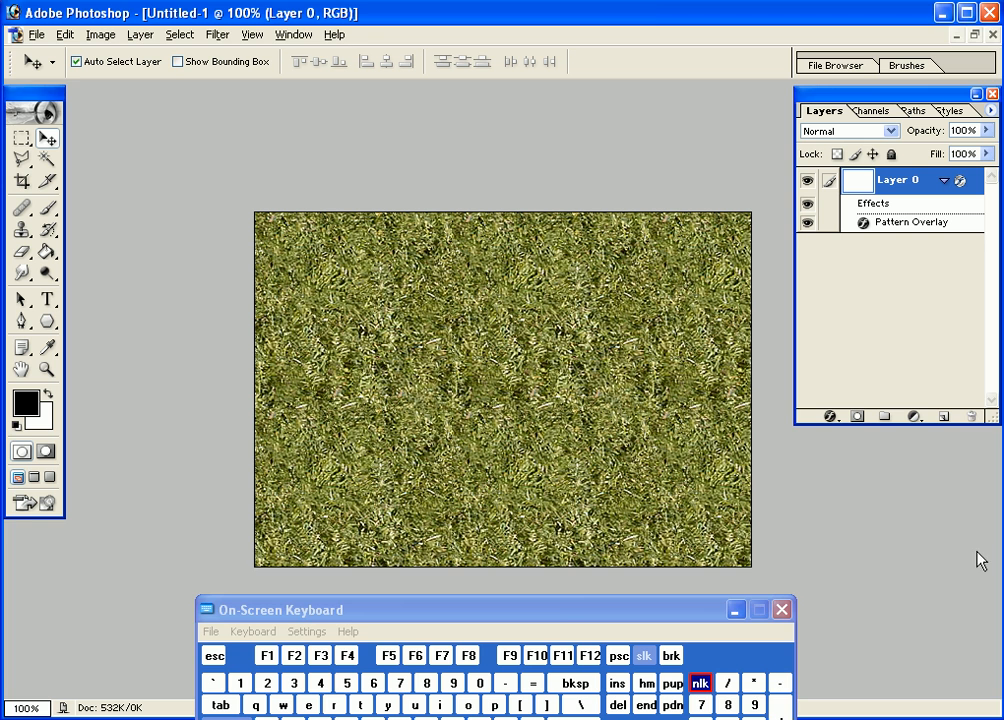
- Add the text GRASS over the grass background in black 72 pt Arial Black
drag(559, 619, 565, 603)
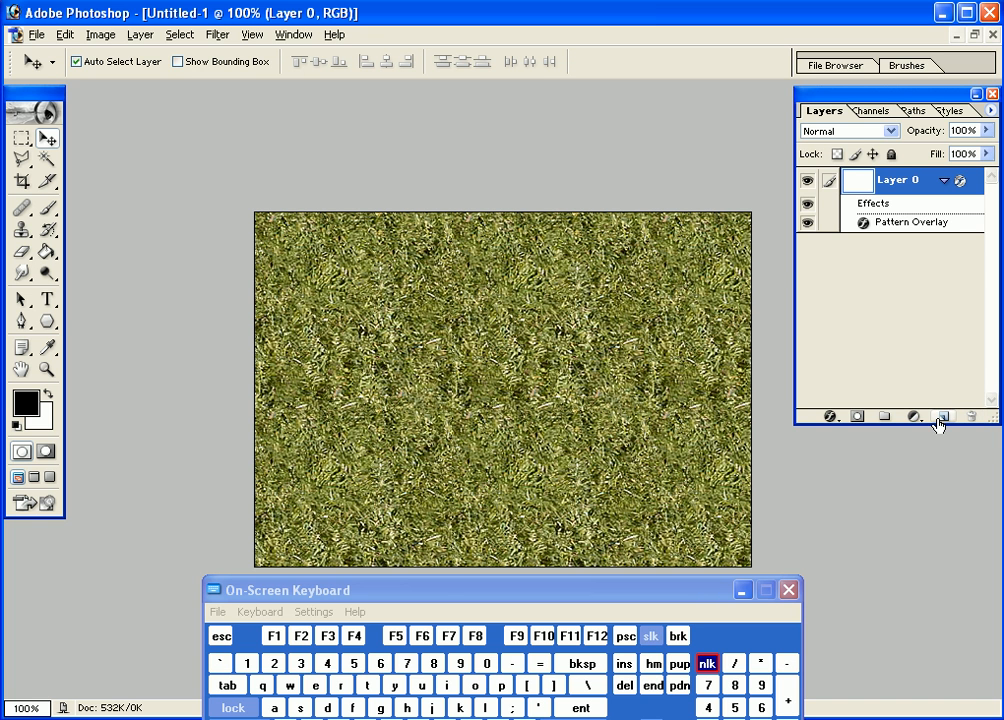
click(47, 299)
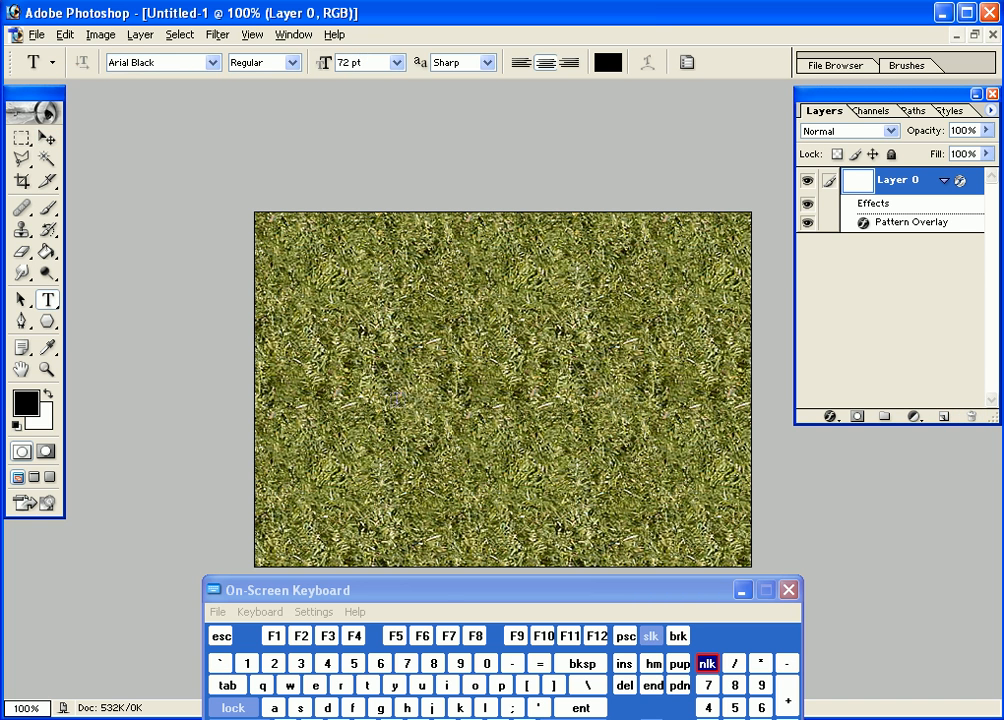
click(311, 313)
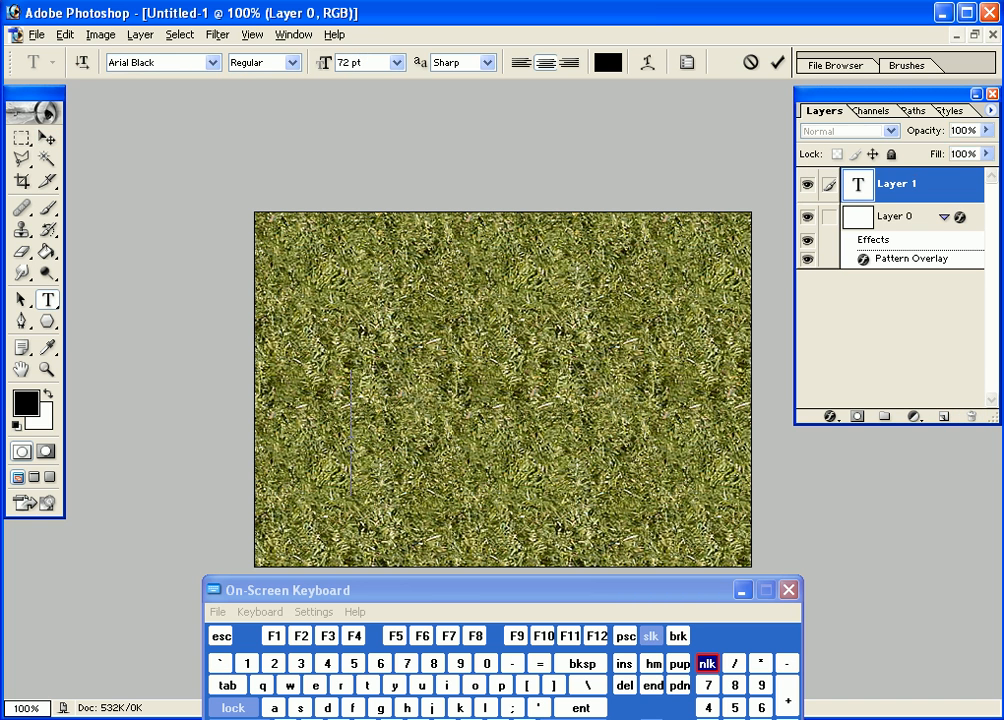
click(373, 708)
click(342, 686)
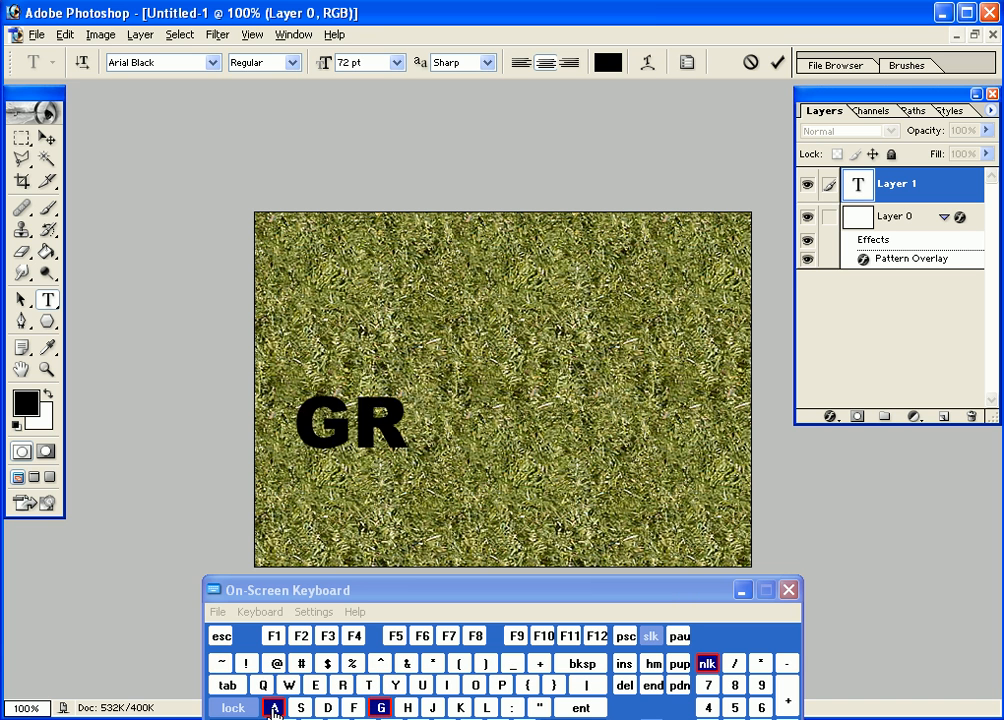
click(273, 708)
click(300, 708)
click(300, 708)
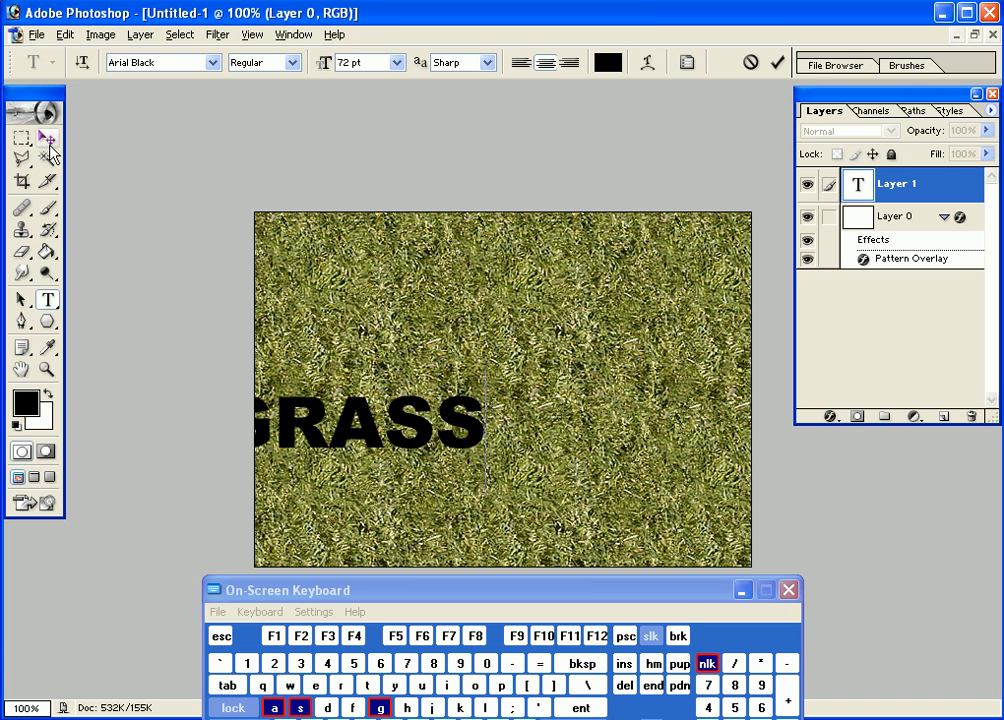
- Move the GRASS text fully onto the canvas and stretch it to about 155% width and 466% height
click(47, 138)
drag(426, 432, 497, 466)
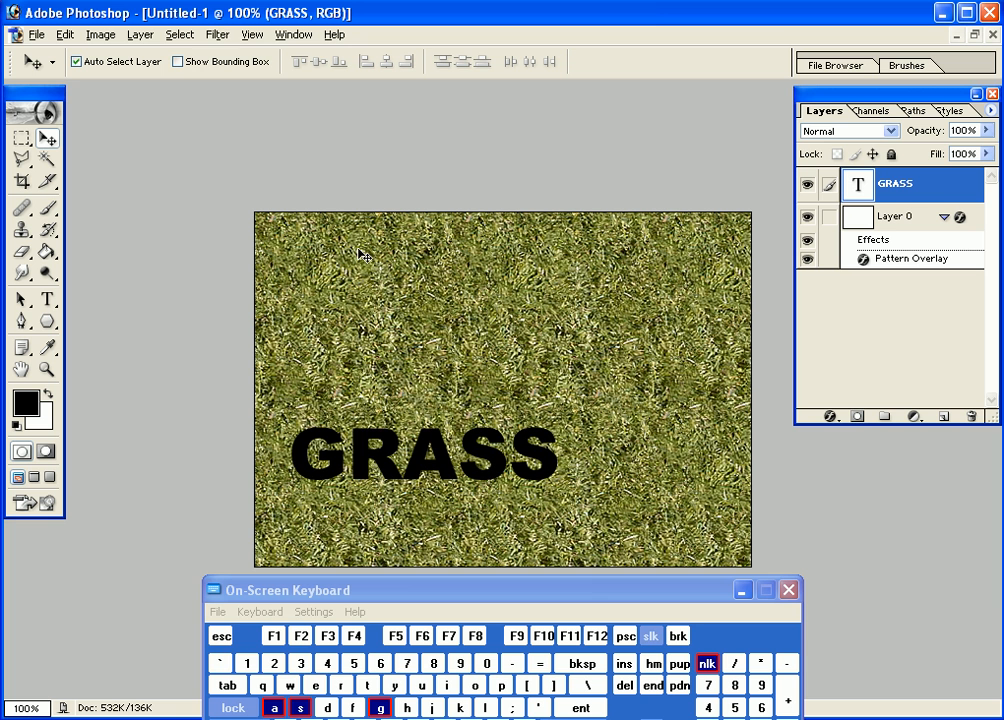
click(178, 61)
key(shift)
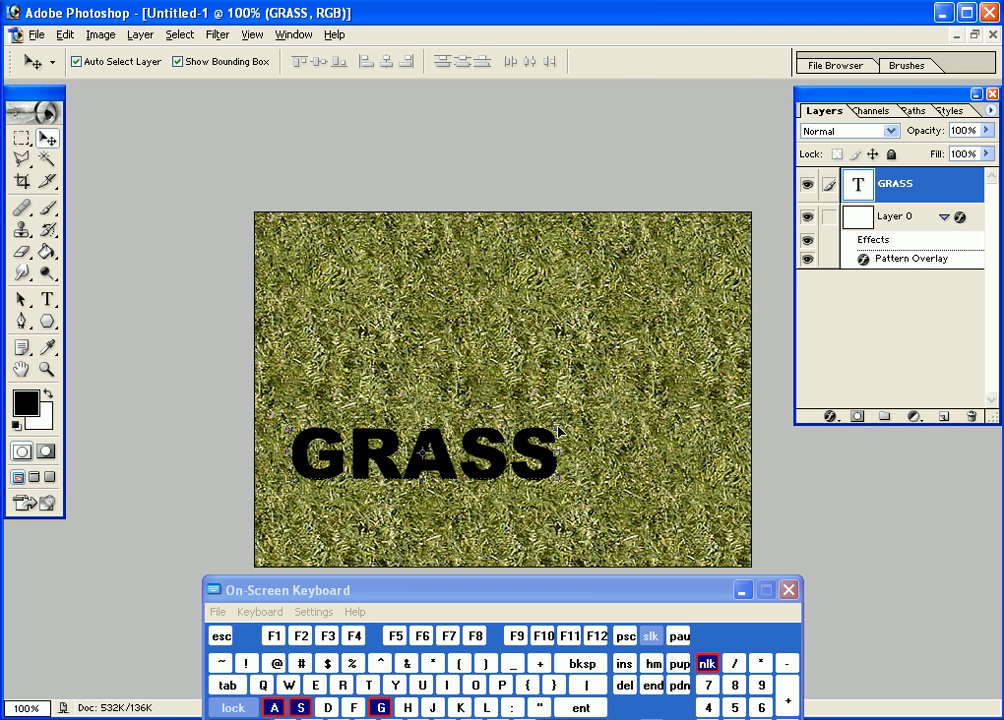
drag(558, 432, 697, 311)
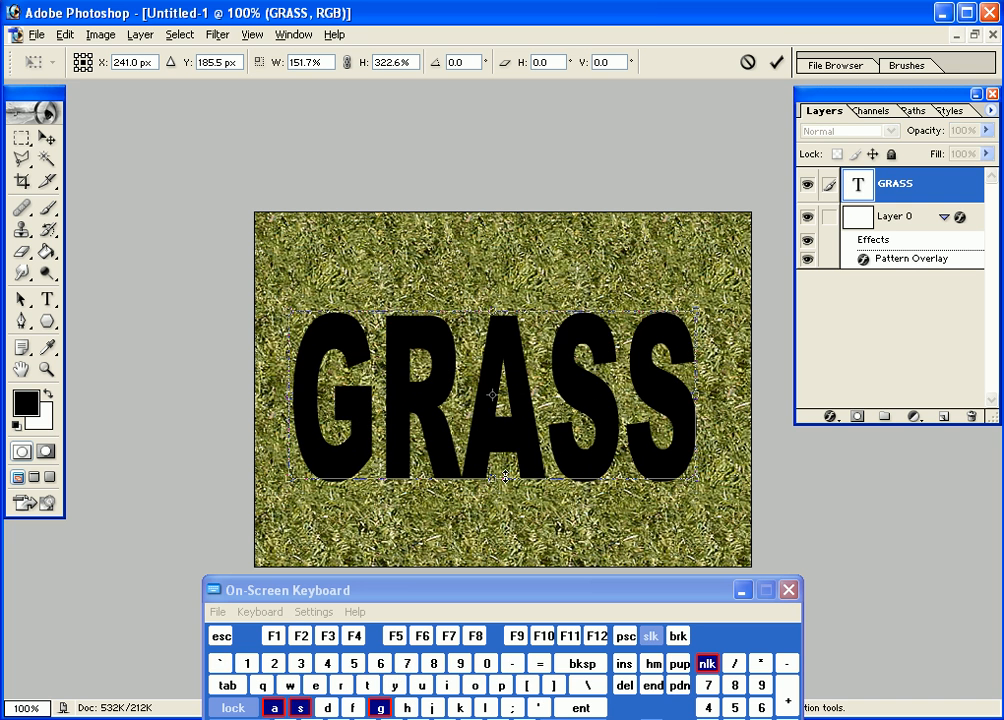
drag(505, 477, 505, 517)
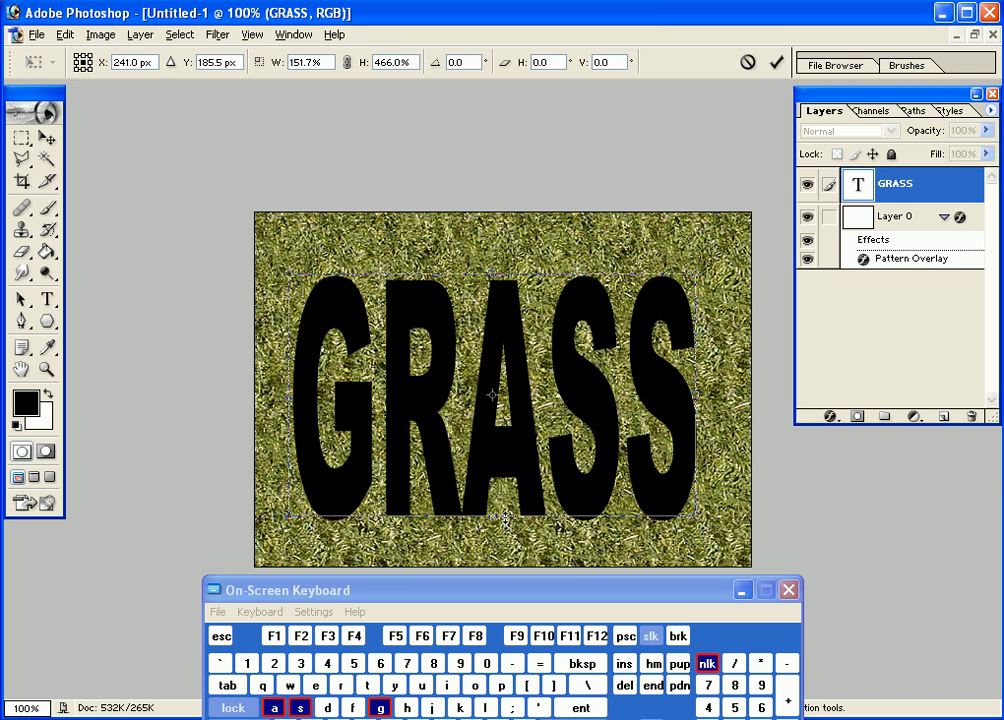
drag(697, 397, 707, 397)
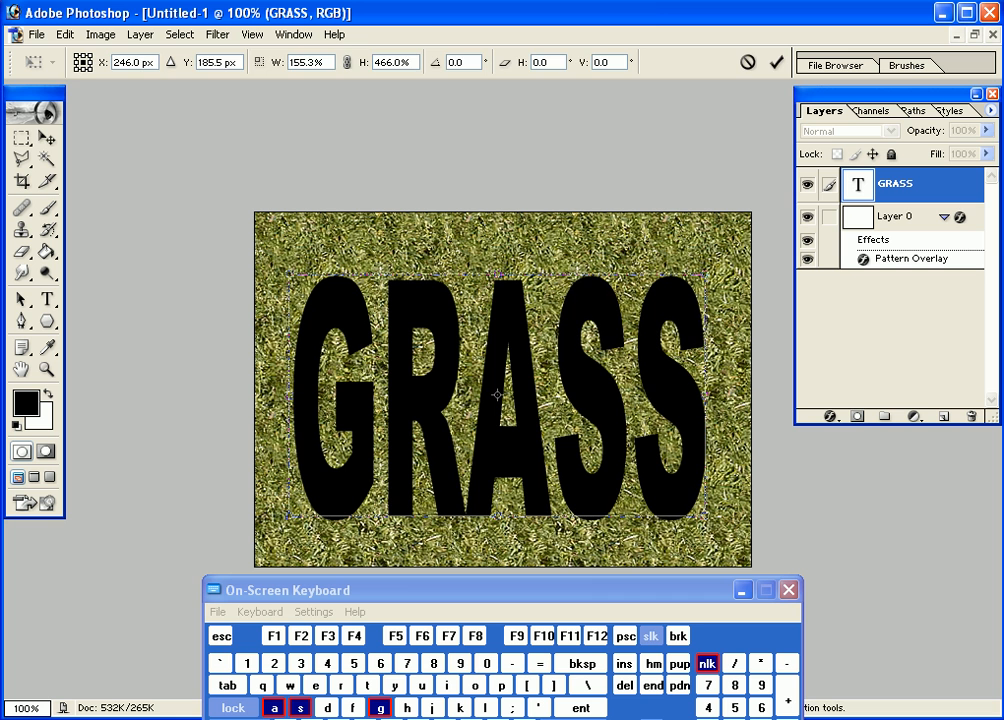
key(Return)
click(179, 61)
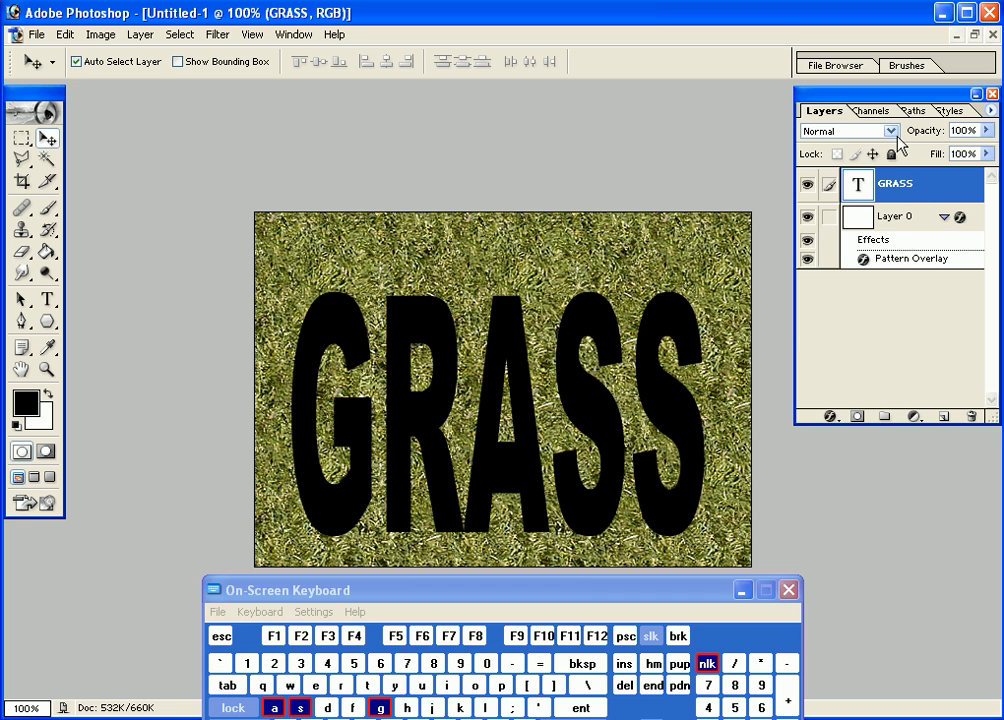
- Set the GRASS text layer's blend mode to Hue and add a Drop Shadow effect to it
click(850, 131)
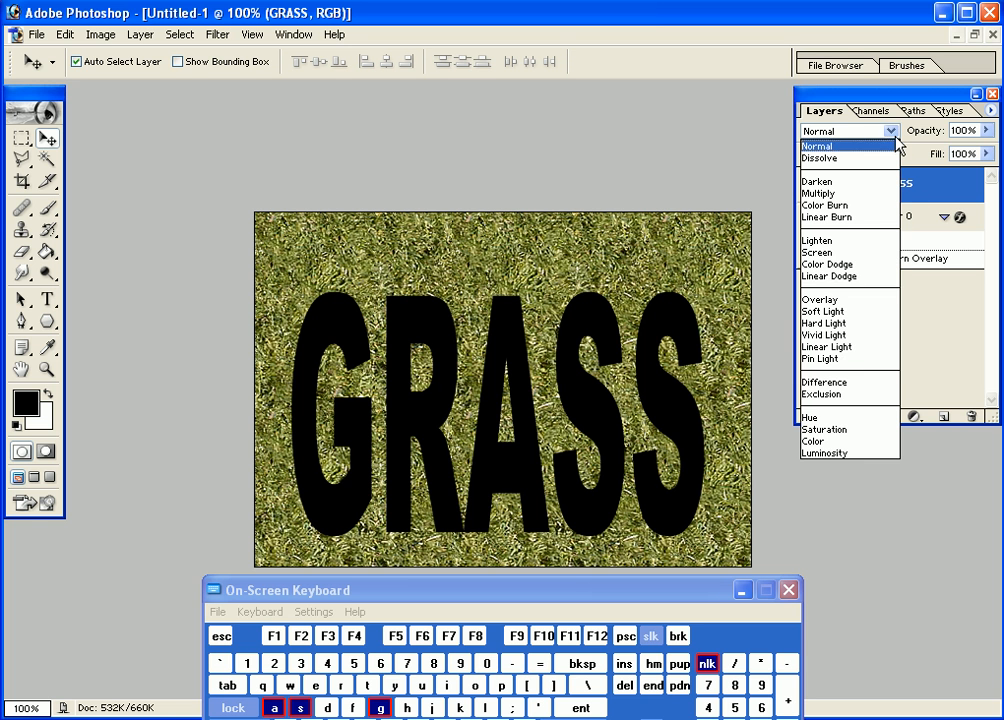
click(842, 419)
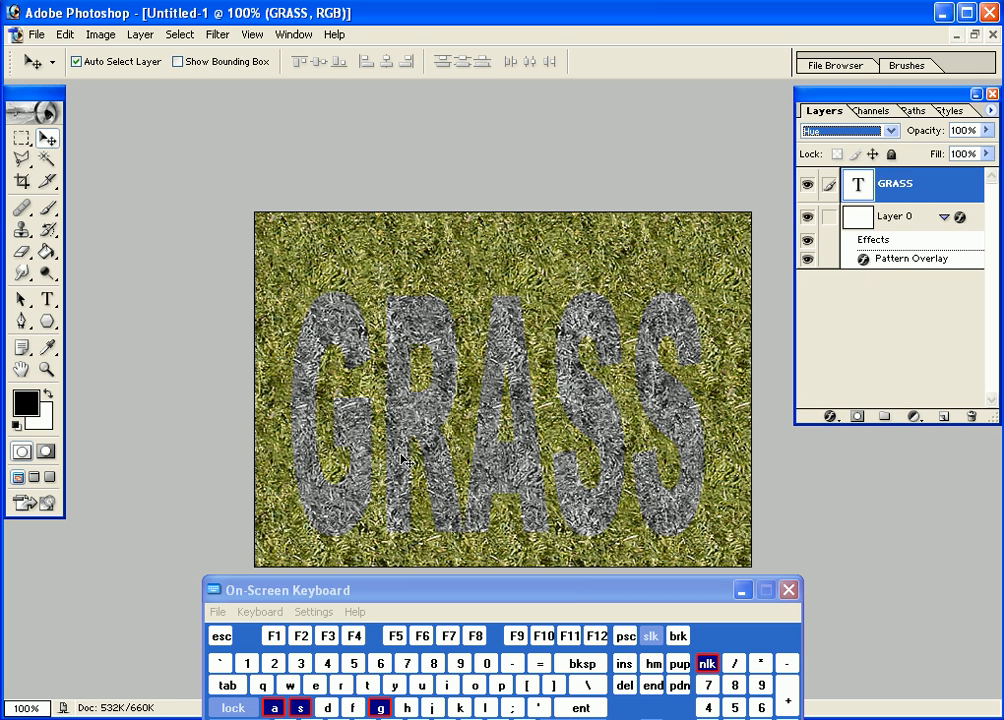
click(831, 416)
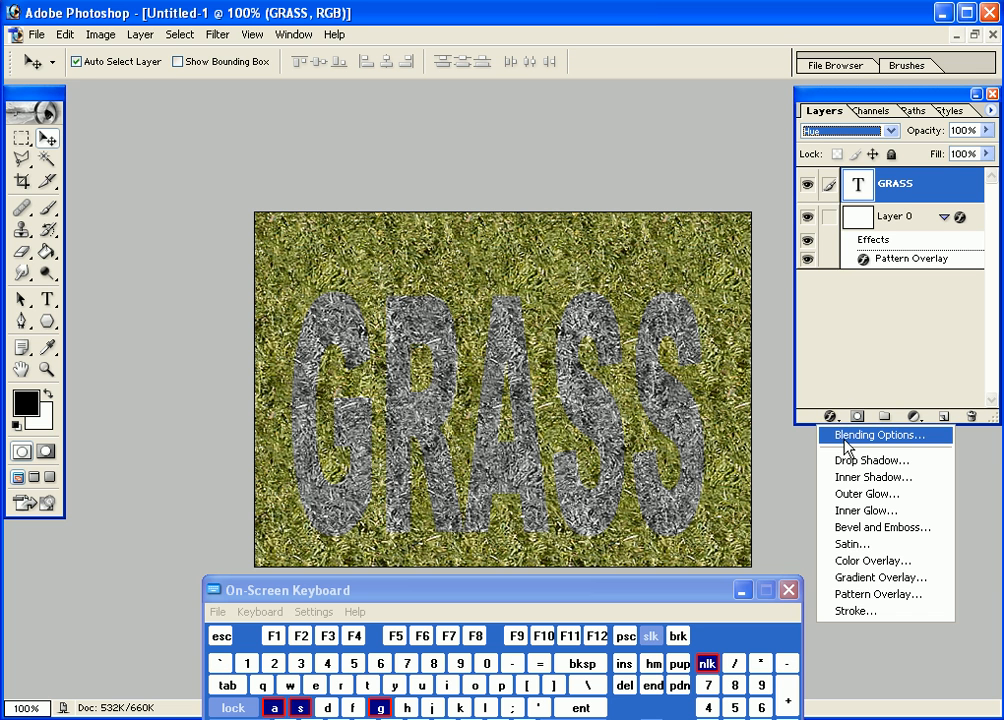
click(845, 460)
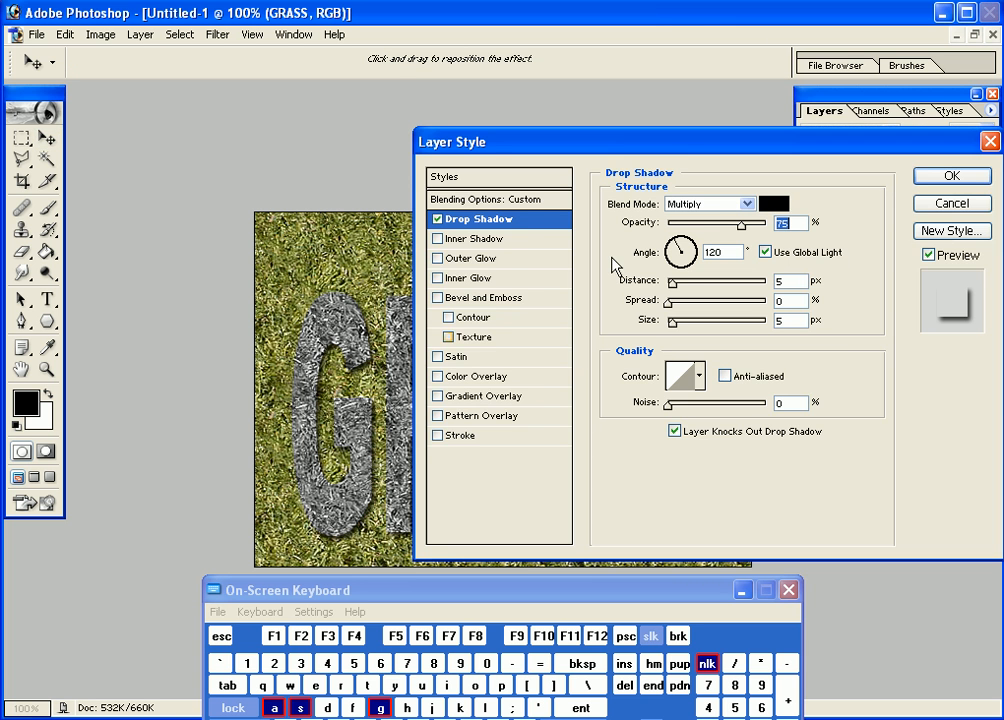
drag(674, 150, 813, 226)
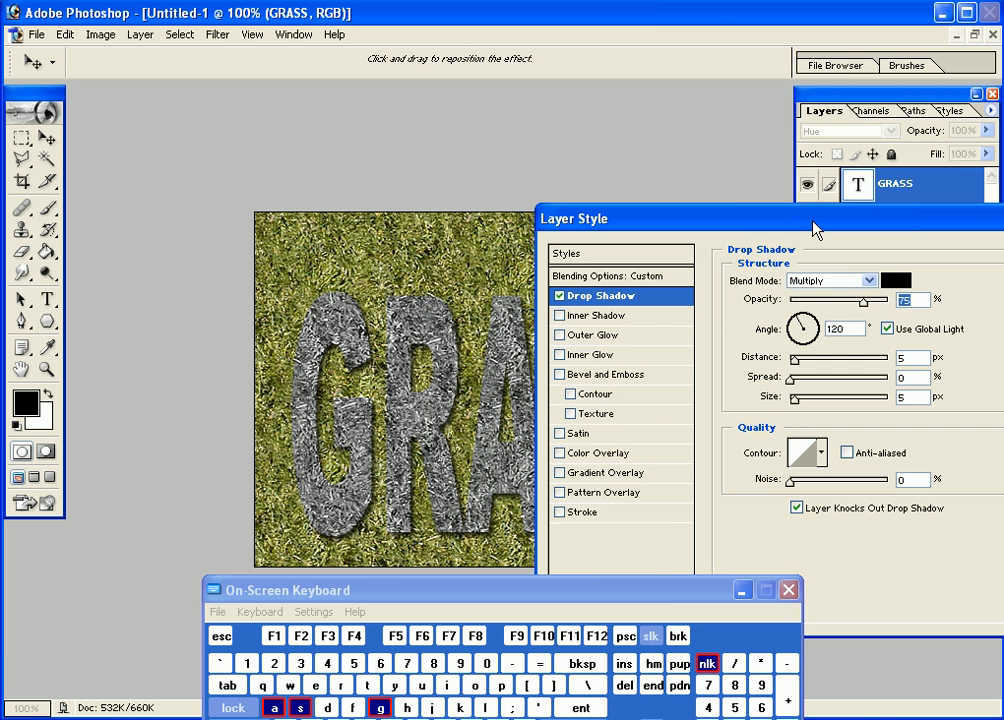
- Add Outer Glow and Inner Glow effects to the GRASS text layer
click(600, 336)
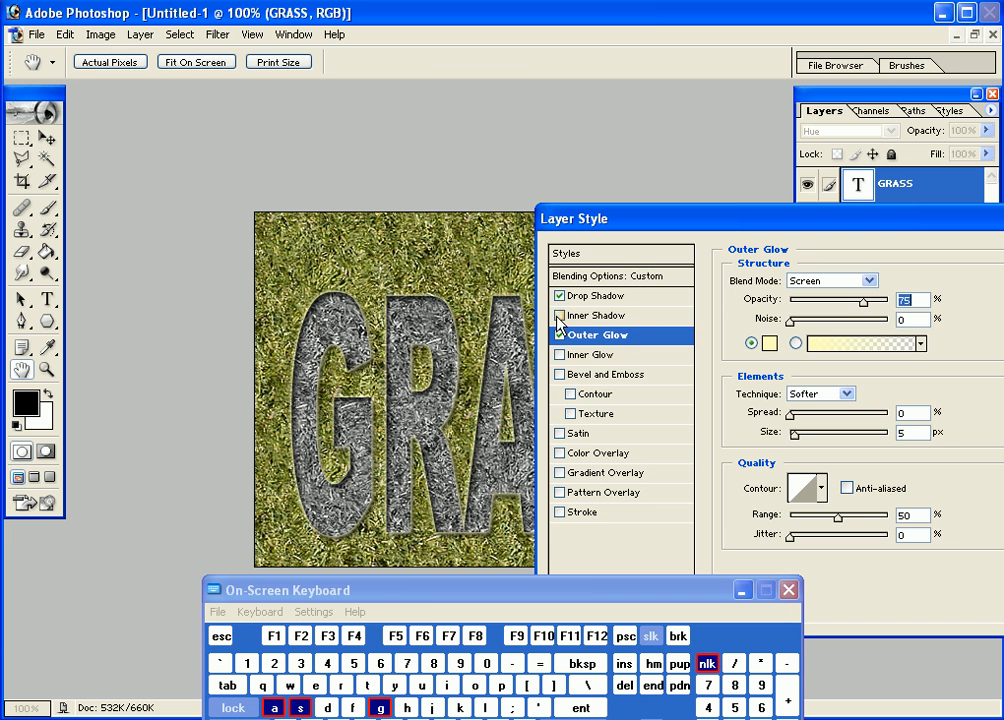
click(559, 316)
click(560, 355)
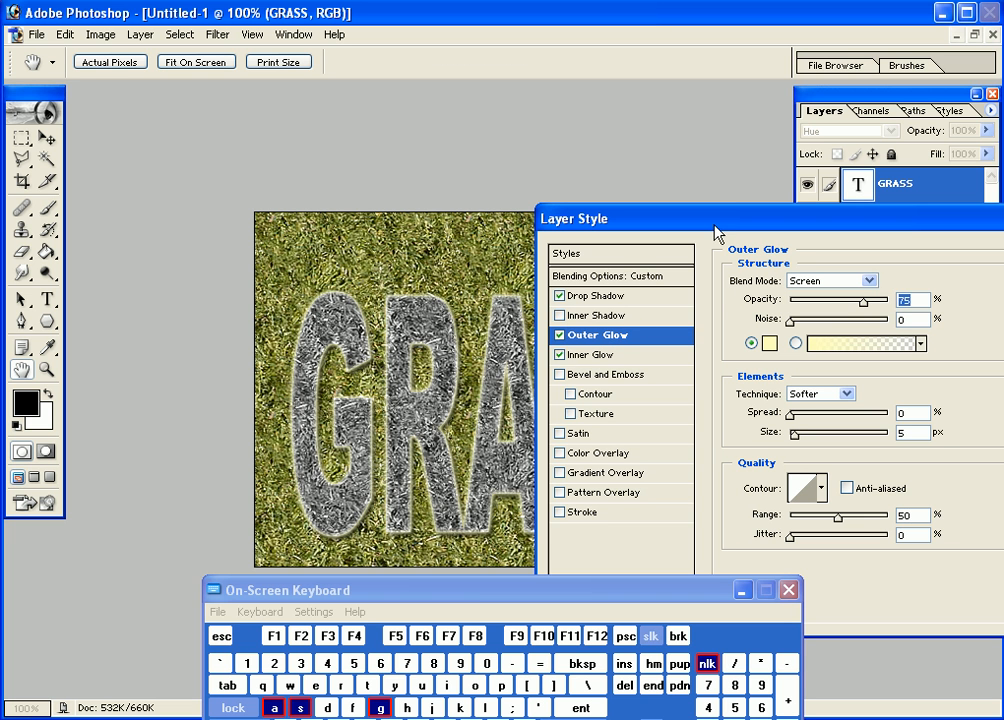
drag(715, 225, 724, 193)
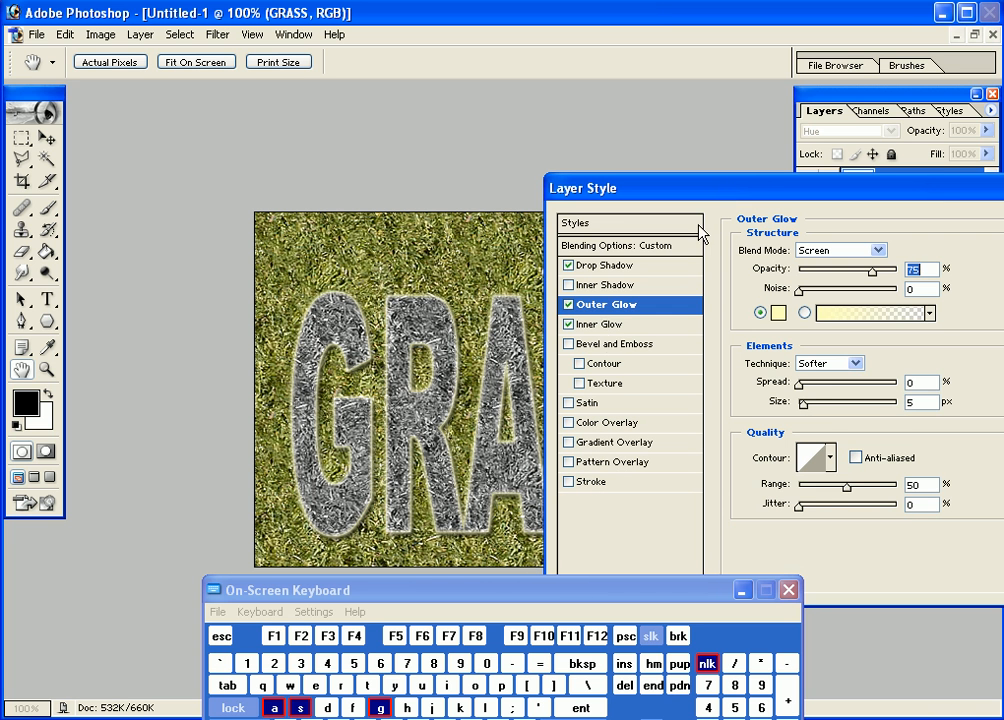
- Compare the GRASS text with and without its Inner Glow, keep that effect, and turn off the Outer Glow
click(607, 330)
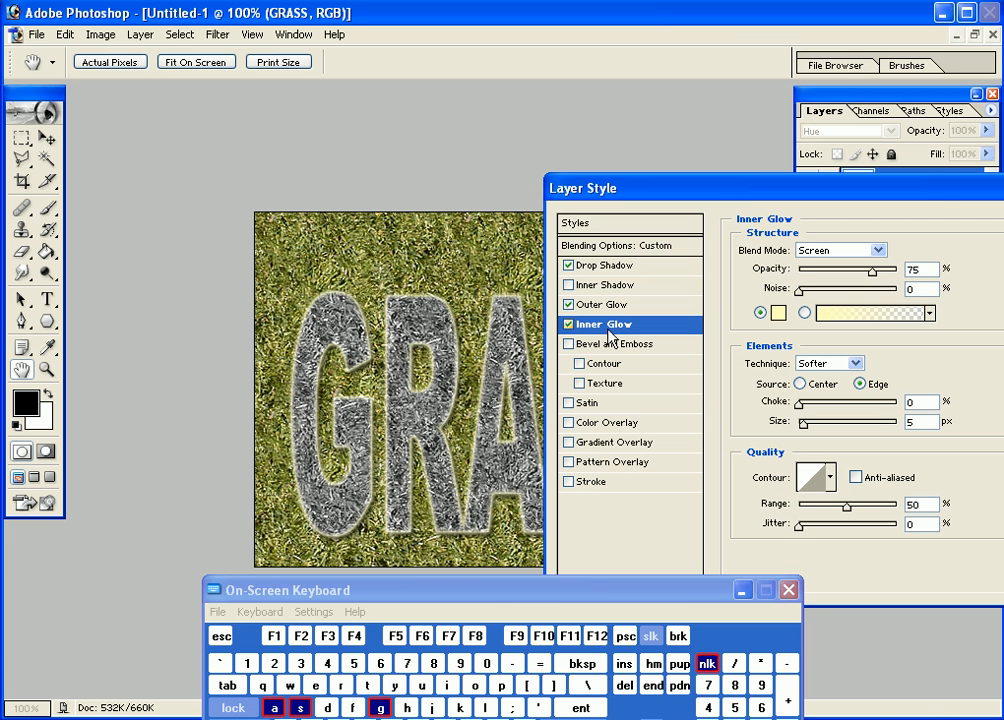
click(568, 325)
click(568, 324)
click(568, 305)
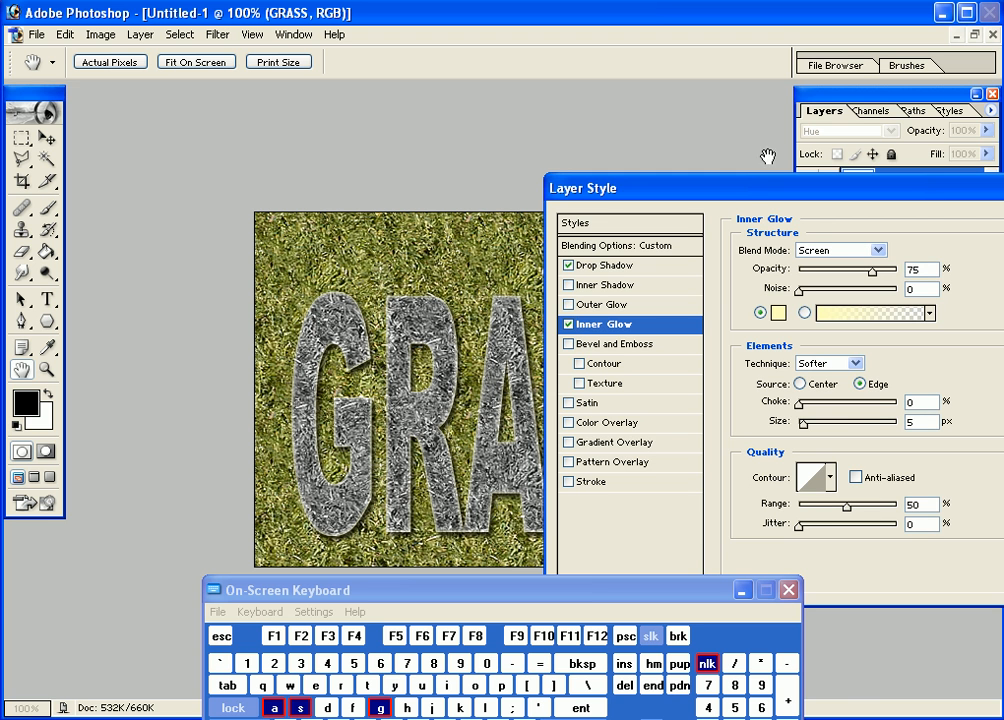
- Preview the Outer Glow once more, then apply the GRASS layer style with only Drop Shadow and Inner Glow enabled
mouse_move(740, 198)
mouse_down()
mouse_move(690, 530)
mouse_move(732, 214)
mouse_up()
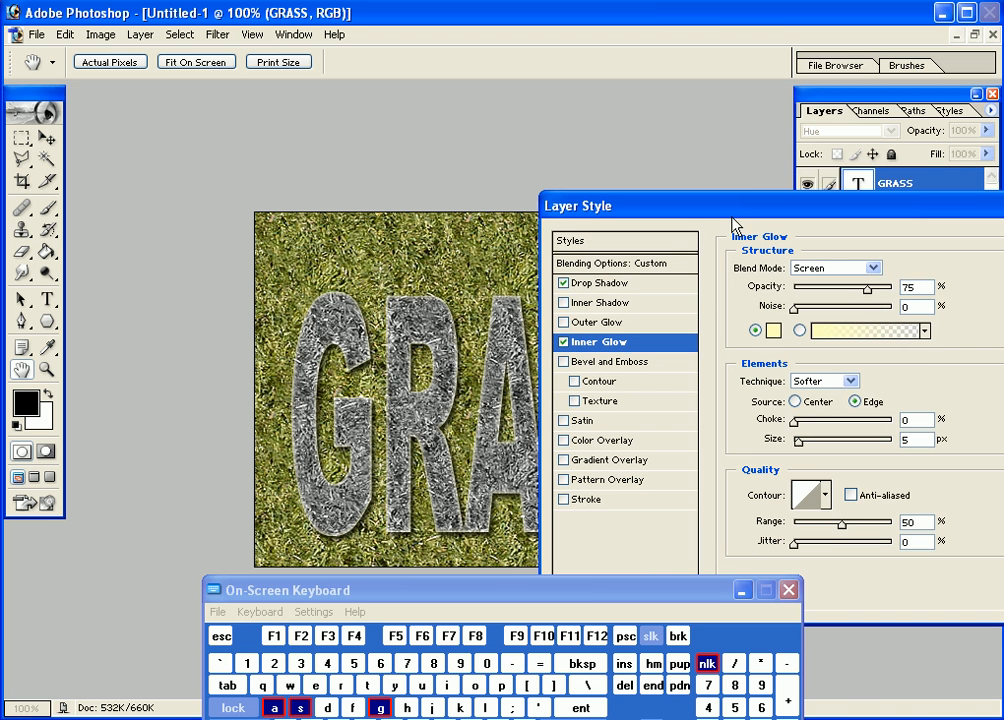
click(567, 322)
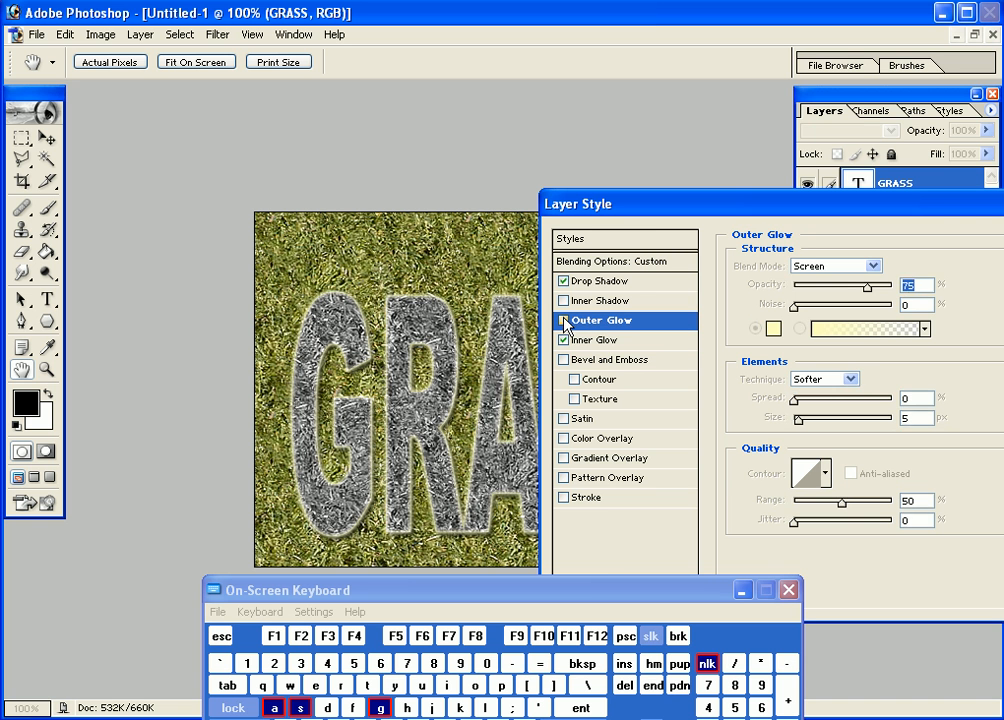
click(565, 320)
drag(940, 208, 849, 218)
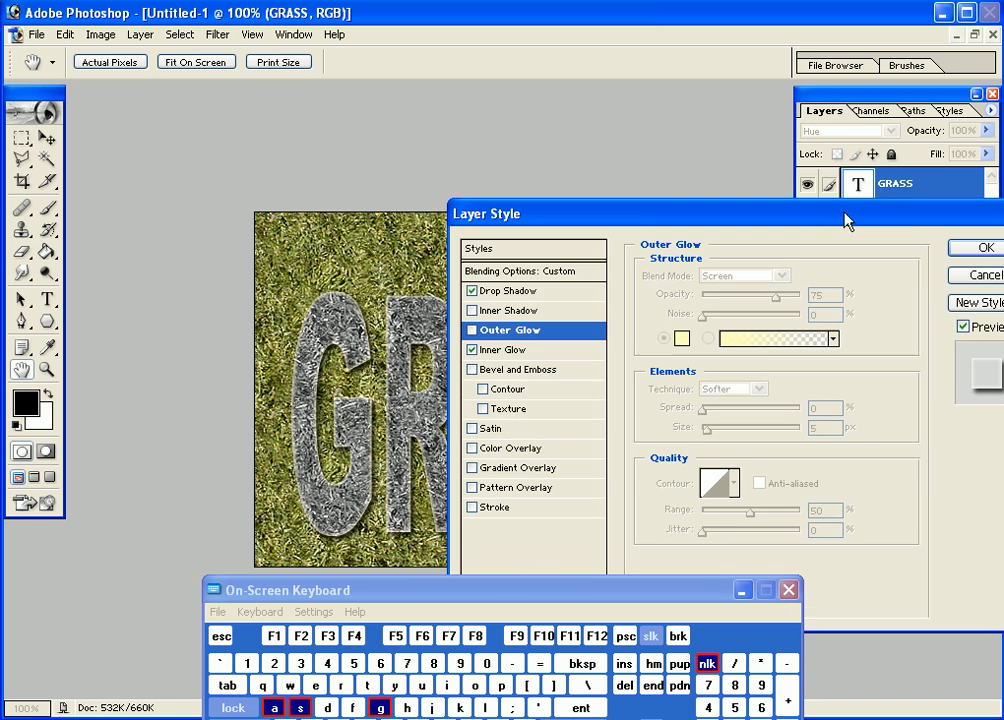
click(482, 351)
click(968, 259)
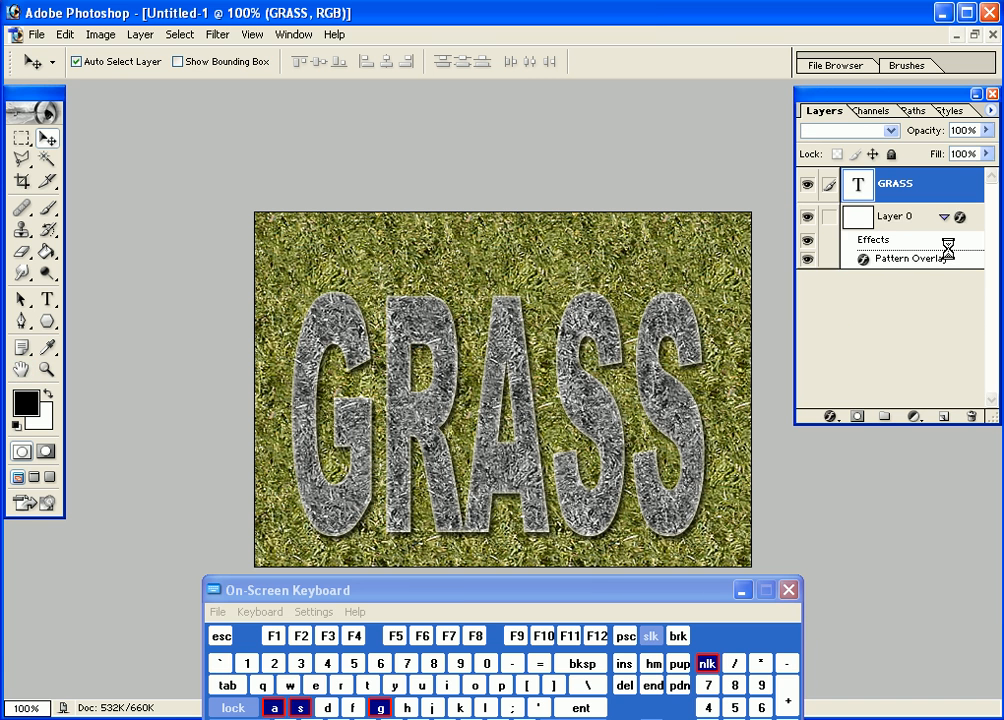
drag(626, 588, 562, 577)
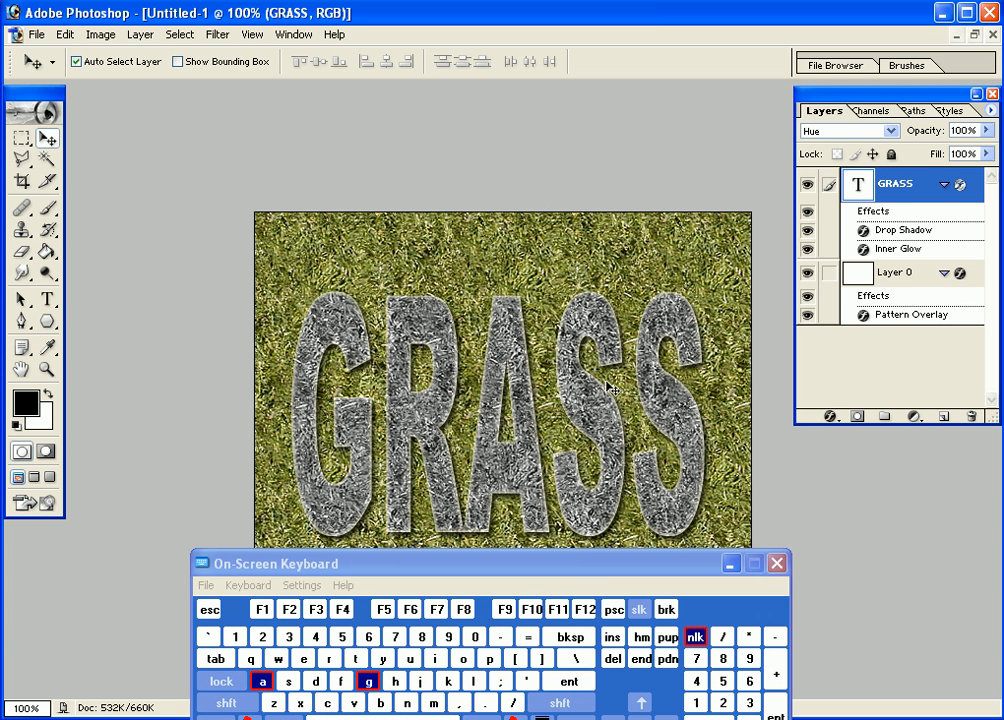
drag(538, 578, 569, 553)
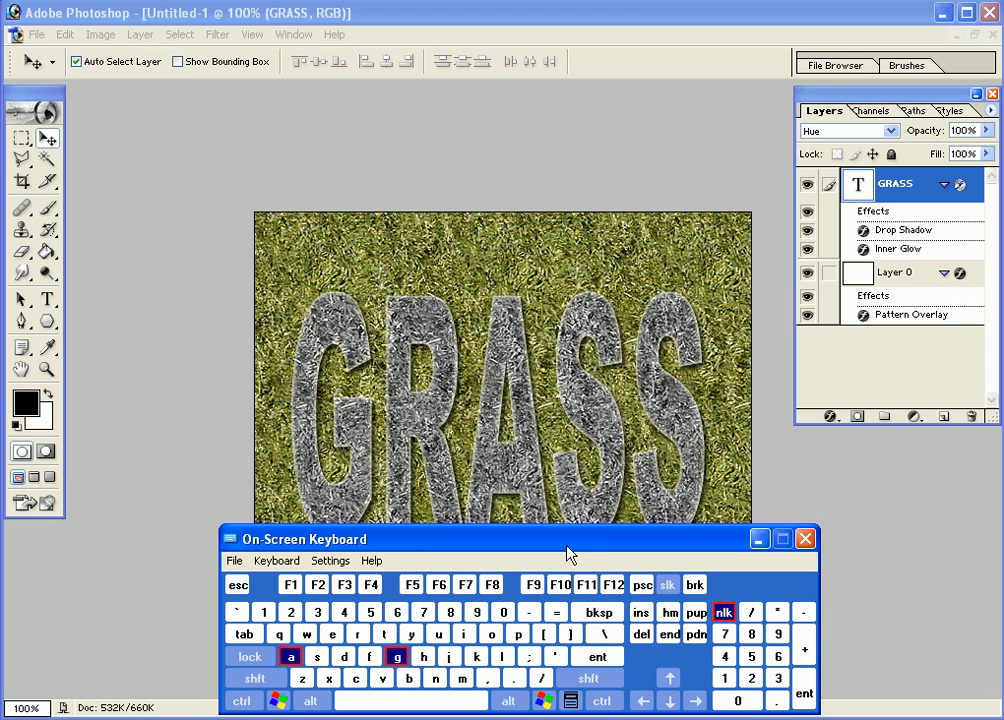